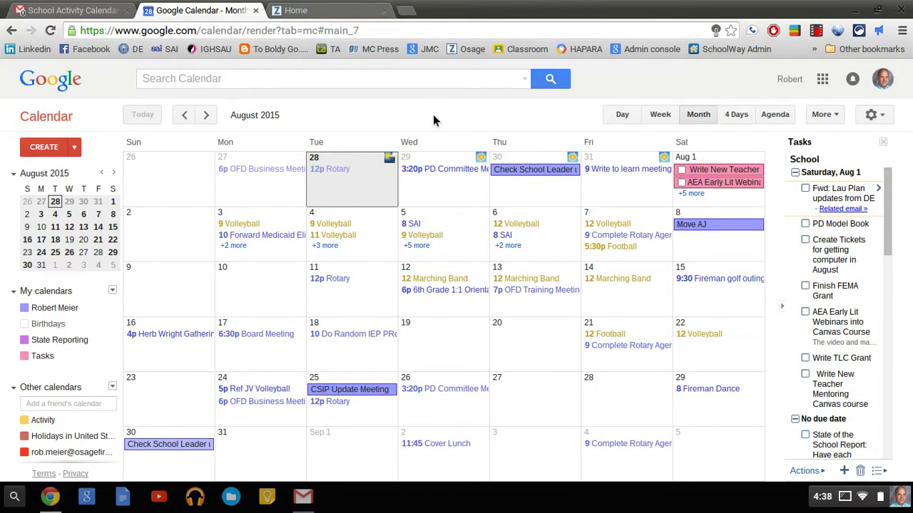
# Go to the Osage Community Schools home page tab with its School Events section.
pyautogui.click(325, 13)
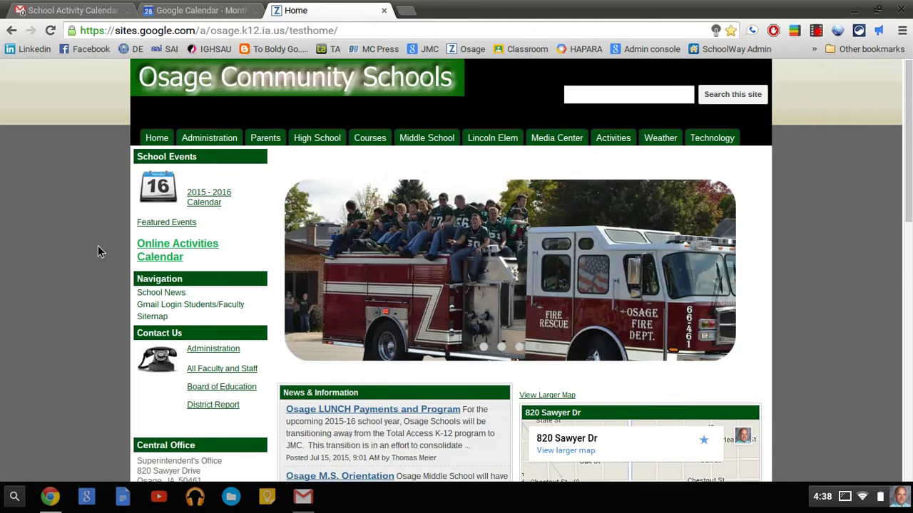
# Open the Online Activities Calendar link and scroll down to the View Schedules list.
pyautogui.click(162, 248)
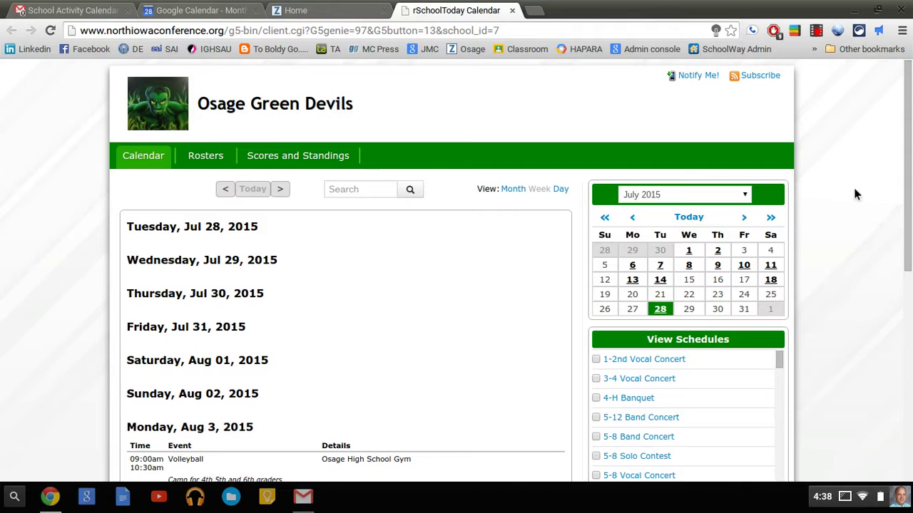
pyautogui.scroll(-3, 856, 193)
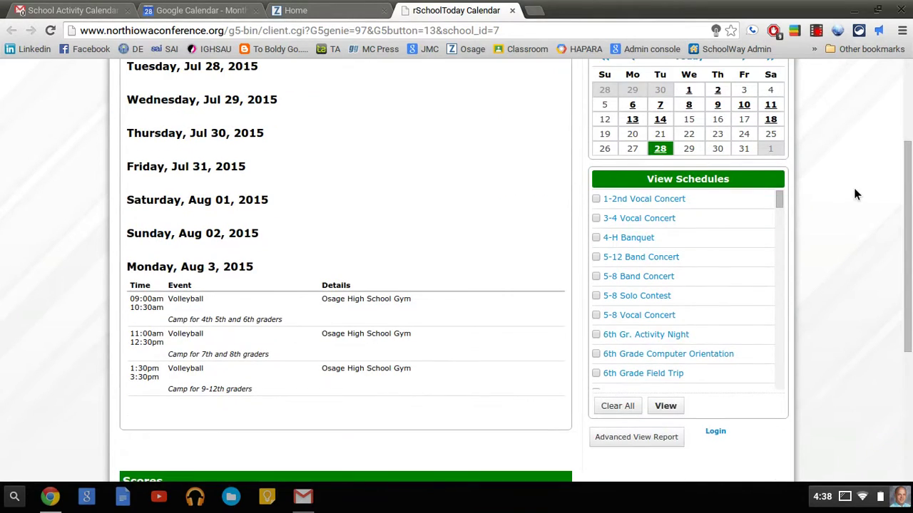
pyautogui.scroll(2, 855, 194)
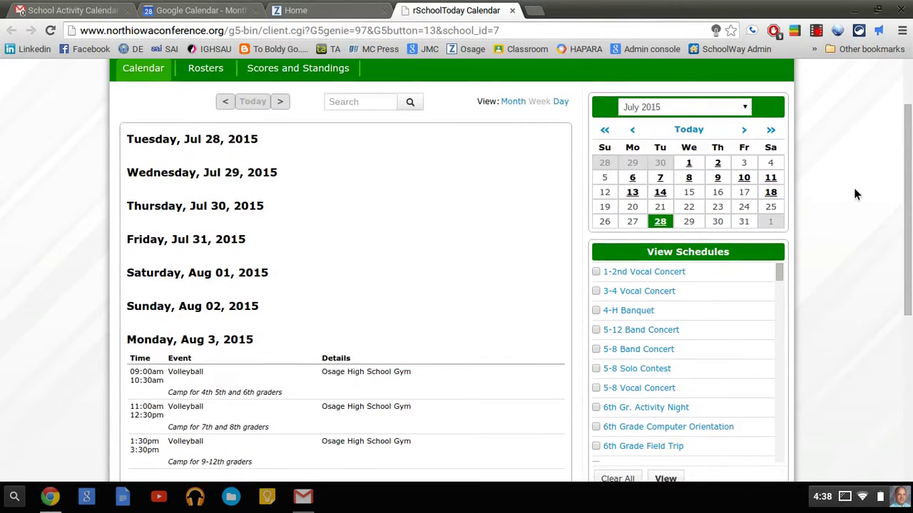
pyautogui.scroll(-3, 856, 194)
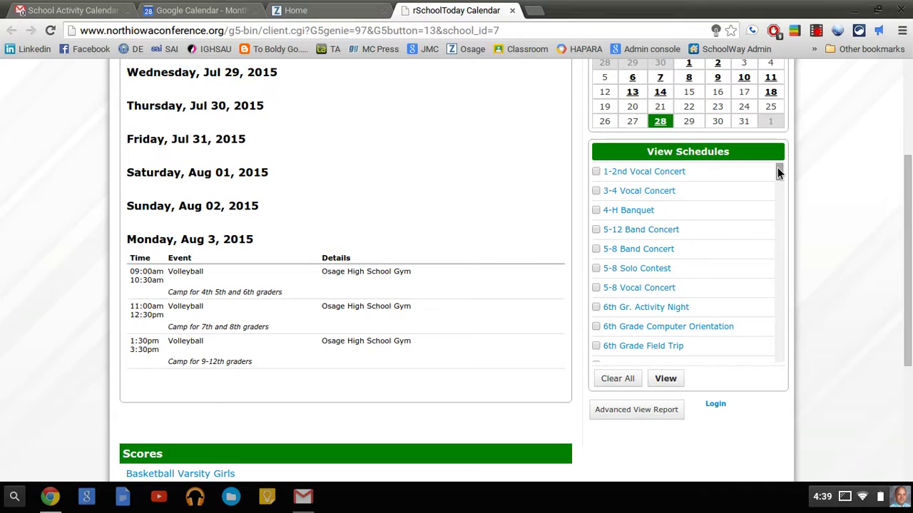
# Tick 7-12 Vocal Concert, 9-12 Band Concert, Football Varsity, Football JH and Volleyball Varsity.
pyautogui.moveTo(777, 171); pyautogui.dragTo(778, 180)
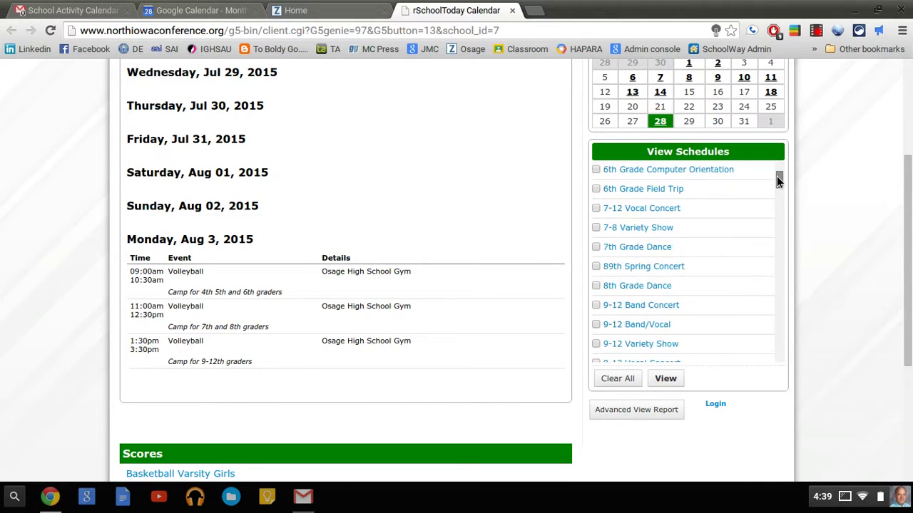
pyautogui.click(596, 208)
pyautogui.click(598, 305)
pyautogui.moveTo(778, 178); pyautogui.dragTo(777, 244)
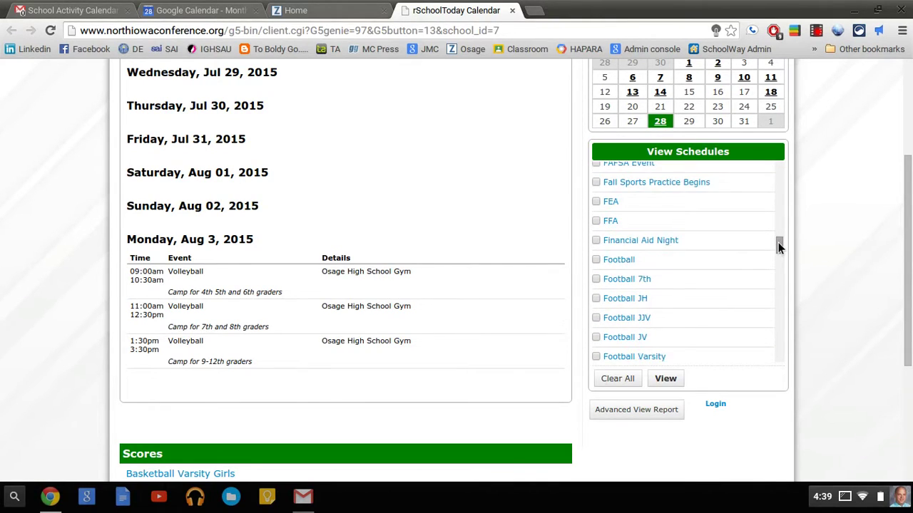
pyautogui.click(596, 357)
pyautogui.click(595, 298)
pyautogui.moveTo(777, 243); pyautogui.dragTo(776, 342)
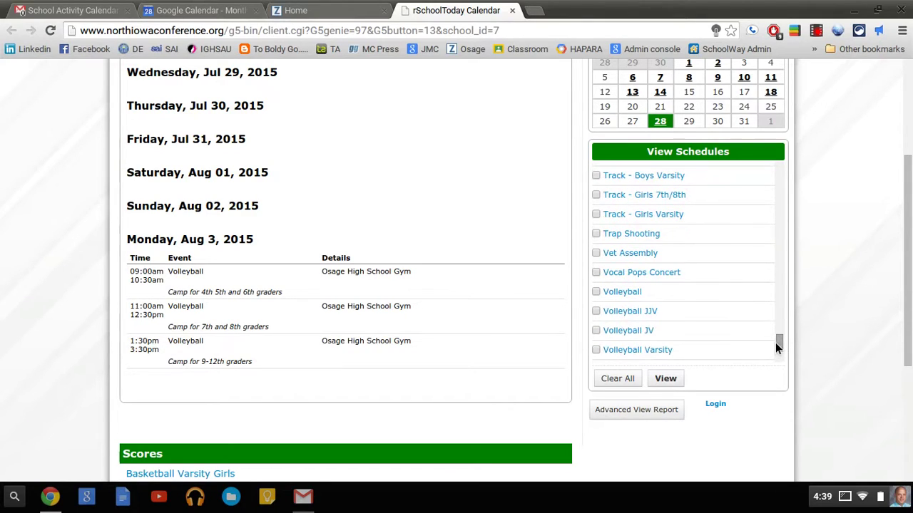
pyautogui.click(596, 350)
# View the Multiple-Activity Schedule report and scroll through its games and concerts.
pyautogui.click(663, 380)
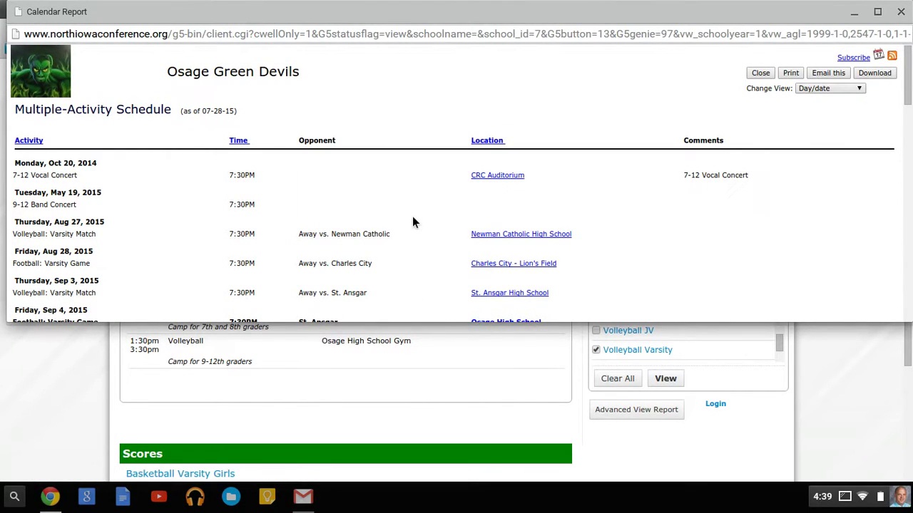
pyautogui.scroll(-3, 412, 219)
pyautogui.scroll(-3, 412, 222)
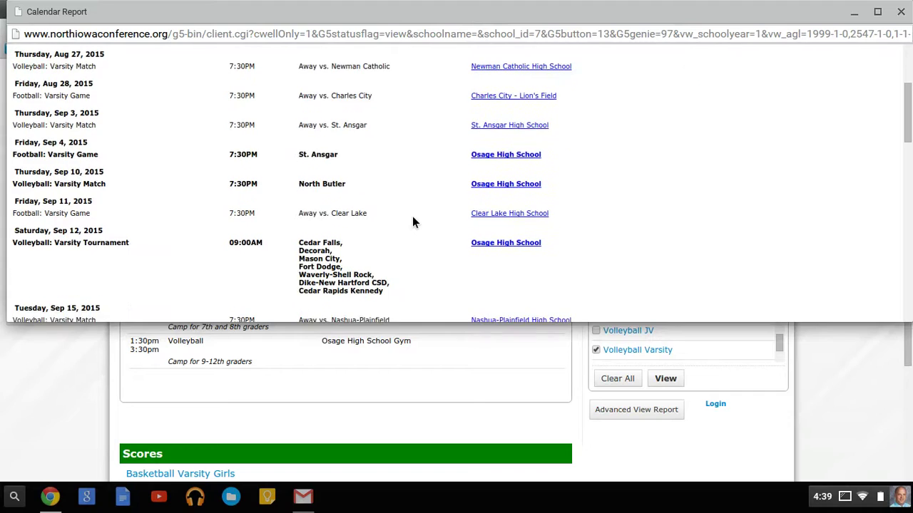
pyautogui.scroll(6, 412, 222)
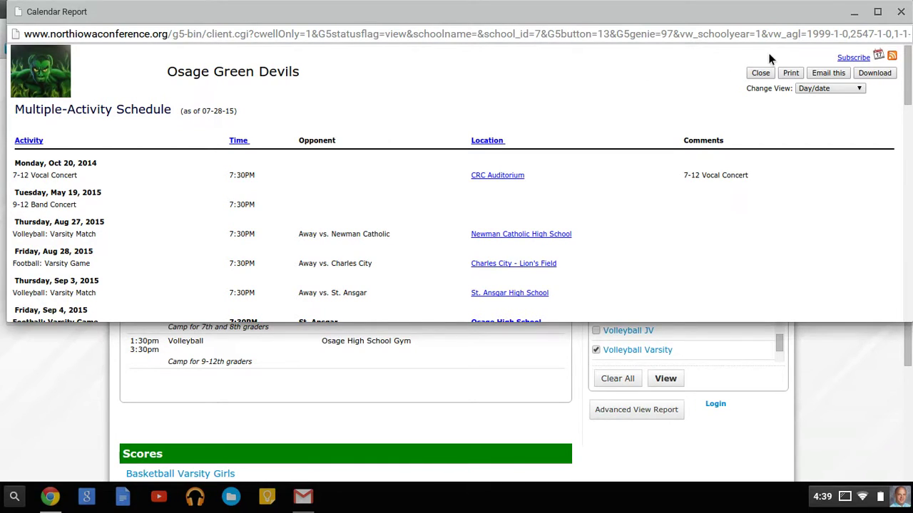
# Select the schedule feed URL from the Subscribe option's Google Apps instructions.
pyautogui.click(852, 58)
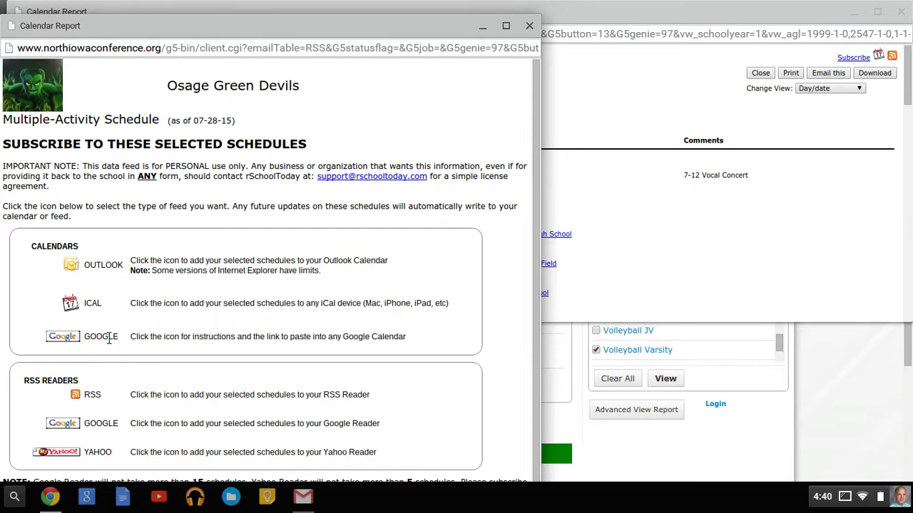
pyautogui.click(61, 338)
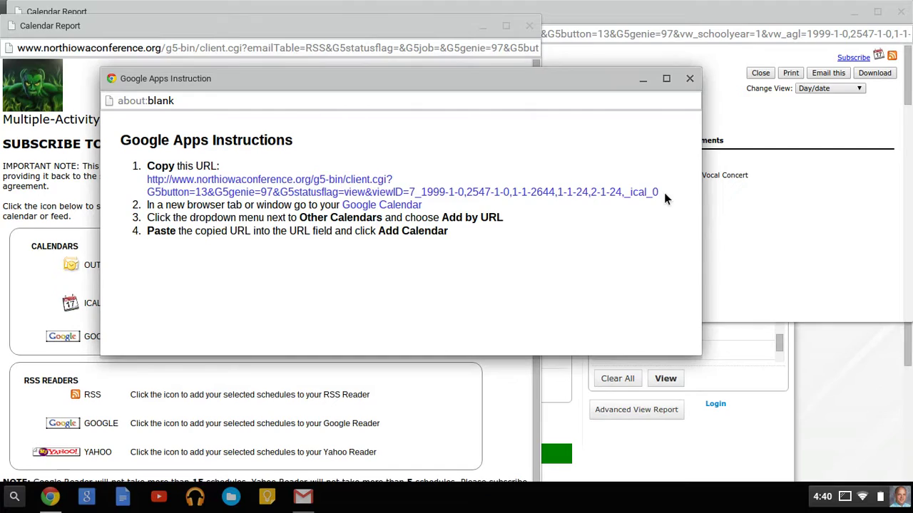
pyautogui.moveTo(664, 193); pyautogui.dragTo(142, 179)
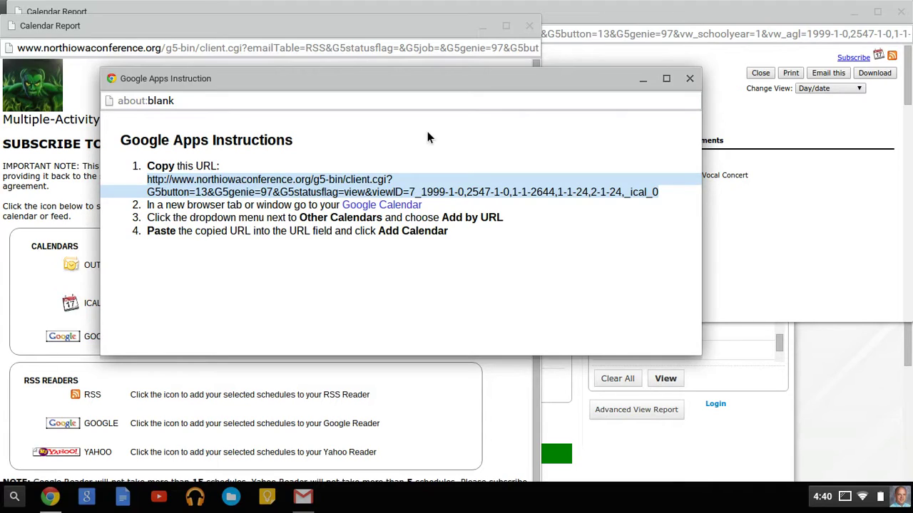
# Close the Google Apps instructions and calendar report windows, returning to the Google Calendar tab.
pyautogui.click(688, 80)
pyautogui.click(530, 27)
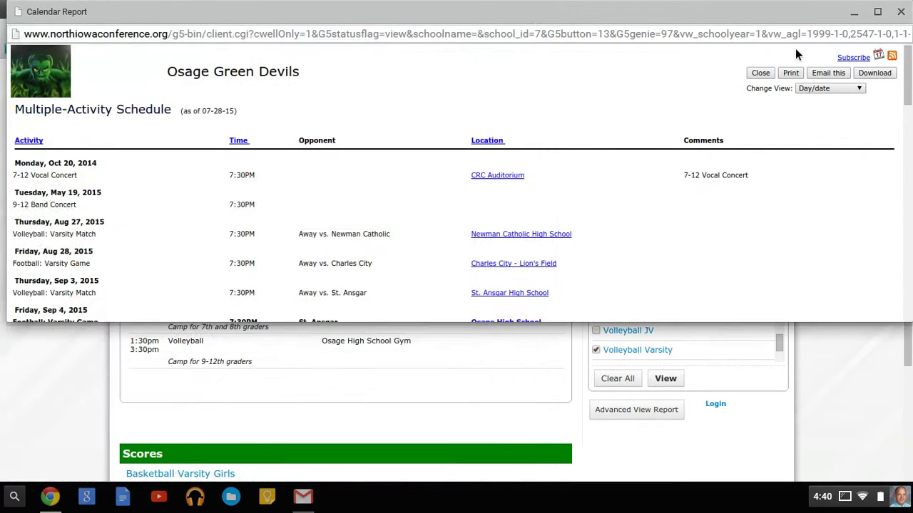
pyautogui.click(900, 13)
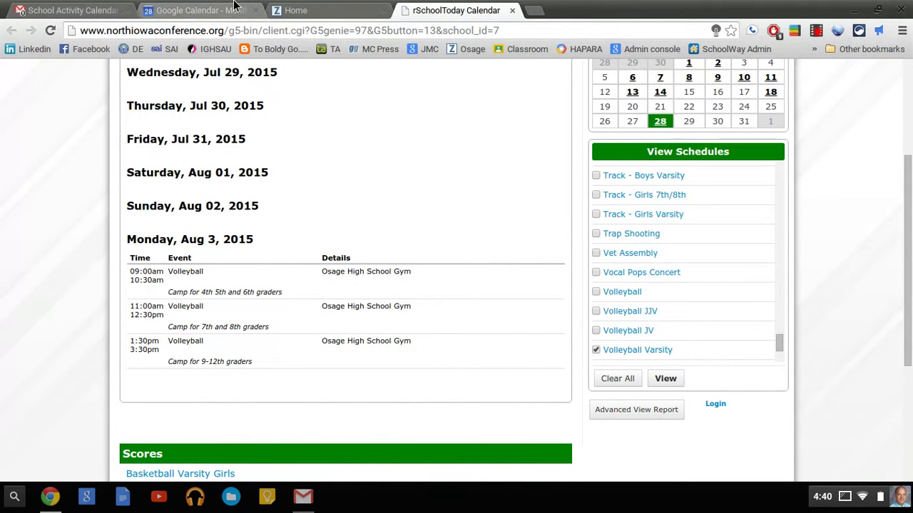
pyautogui.click(218, 11)
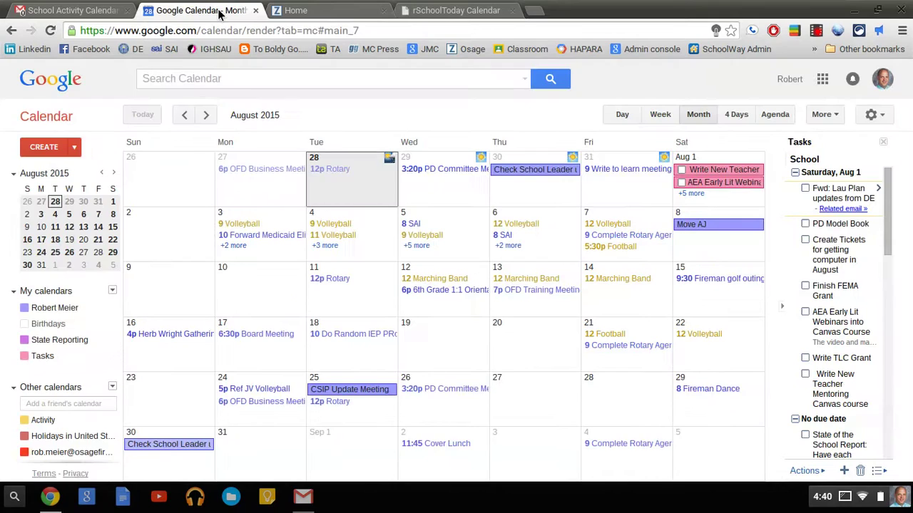
# Add the copied rSchoolToday feed URL under Other calendars with Add by URL.
pyautogui.click(113, 388)
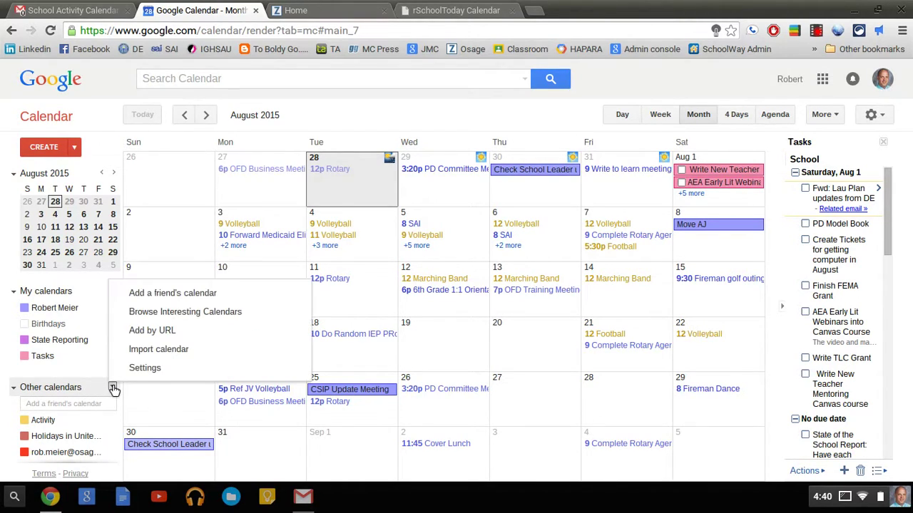
pyautogui.click(187, 333)
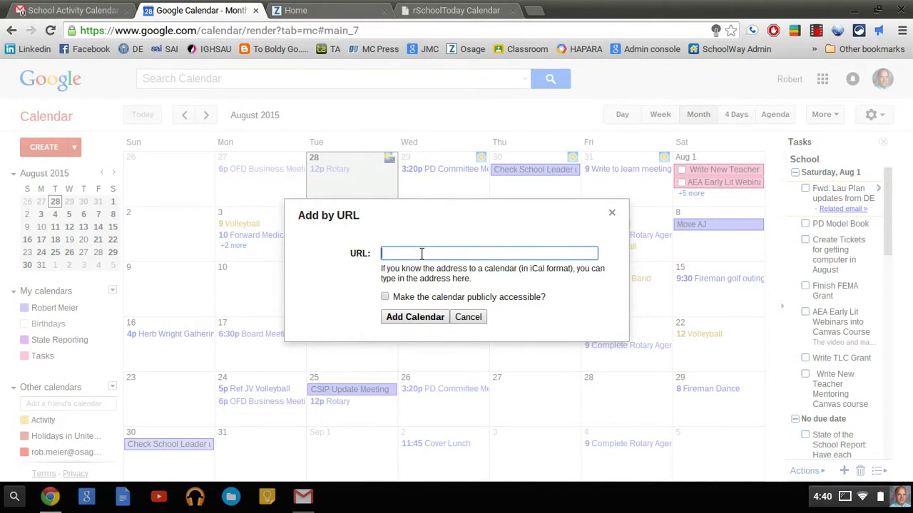
pyautogui.hotkey('ctrl', 'v')
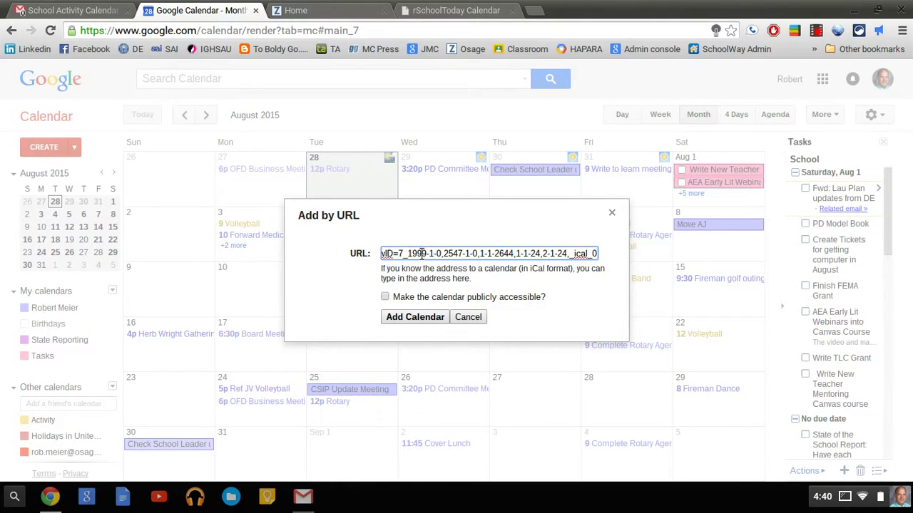
pyautogui.click(416, 317)
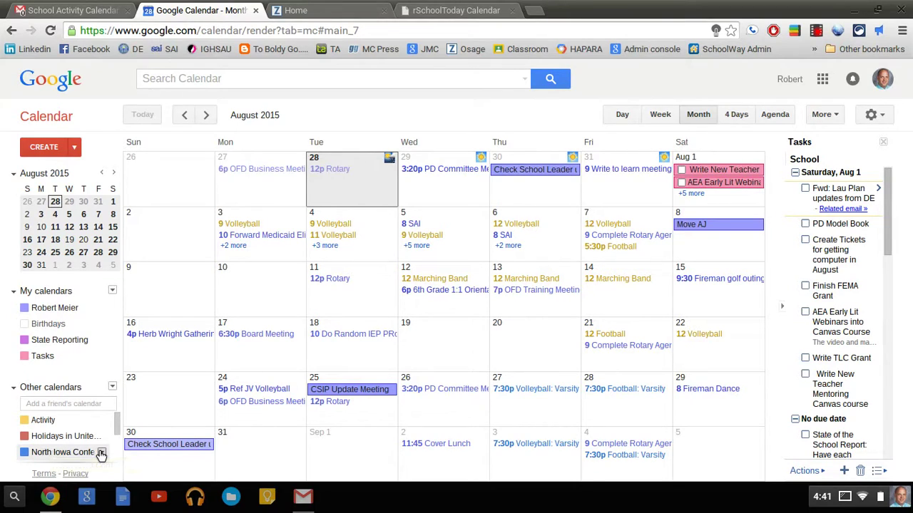
# Change the North Iowa Conference calendar's name to 'School Activity' in its settings and save.
pyautogui.click(101, 453)
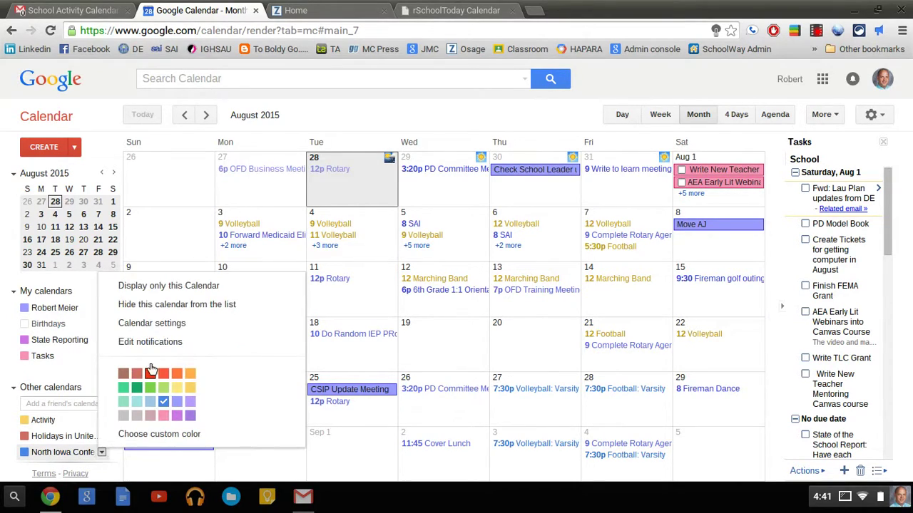
pyautogui.click(173, 324)
pyautogui.press('BackSpace')
pyautogui.press('BackSpace')
pyautogui.press('BackSpace')
pyautogui.press('BackSpace')
pyautogui.press('BackSpace')
pyautogui.press('BackSpace')
pyautogui.press('BackSpace')
pyautogui.press('BackSpace')
pyautogui.press('BackSpace')
pyautogui.press('BackSpace')
pyautogui.press('BackSpace')
pyautogui.press('BackSpace')
pyautogui.press('BackSpace')
pyautogui.press('BackSpace')
pyautogui.press('BackSpace')
pyautogui.press('BackSpace')
pyautogui.press('BackSpace')
pyautogui.press('BackSpace')
pyautogui.press('BackSpace')
pyautogui.press('BackSpace')
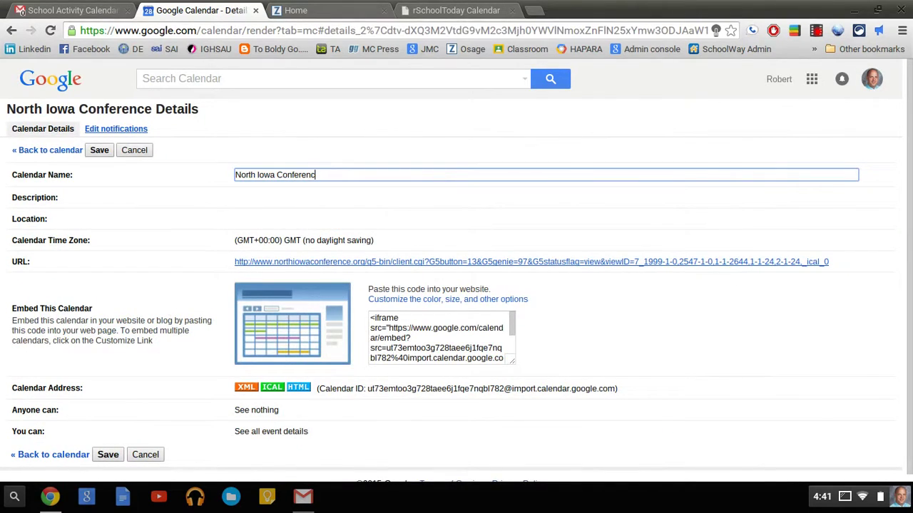
pyautogui.press('BackSpace')
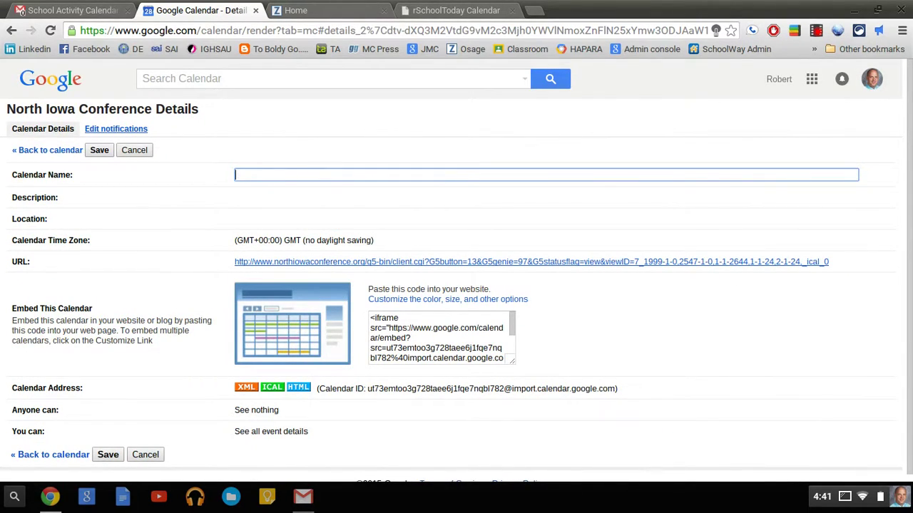
pyautogui.write('Ac')
pyautogui.press('BackSpace')
pyautogui.press('BackSpace')
pyautogui.write('School Activity')
pyautogui.click(99, 149)
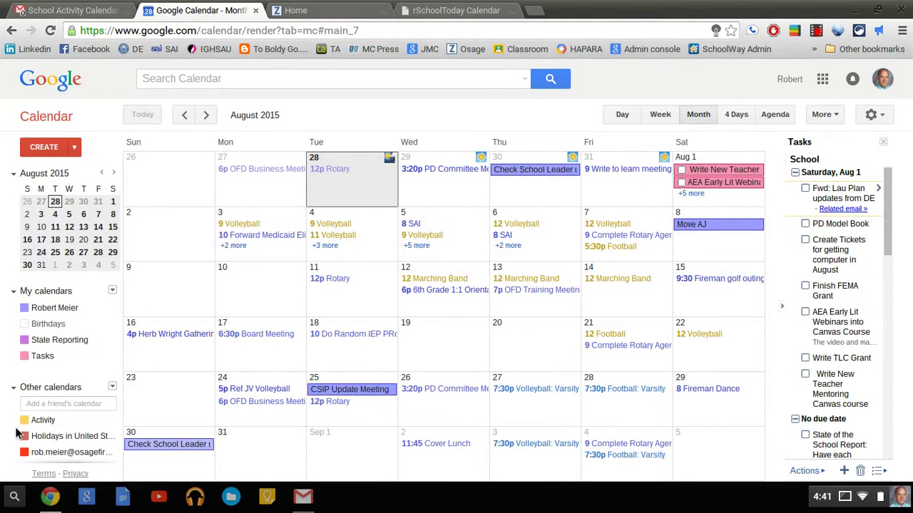
# Pick the bright red colour swatch for the School Activity calendar.
pyautogui.moveTo(113, 421); pyautogui.dragTo(112, 441)
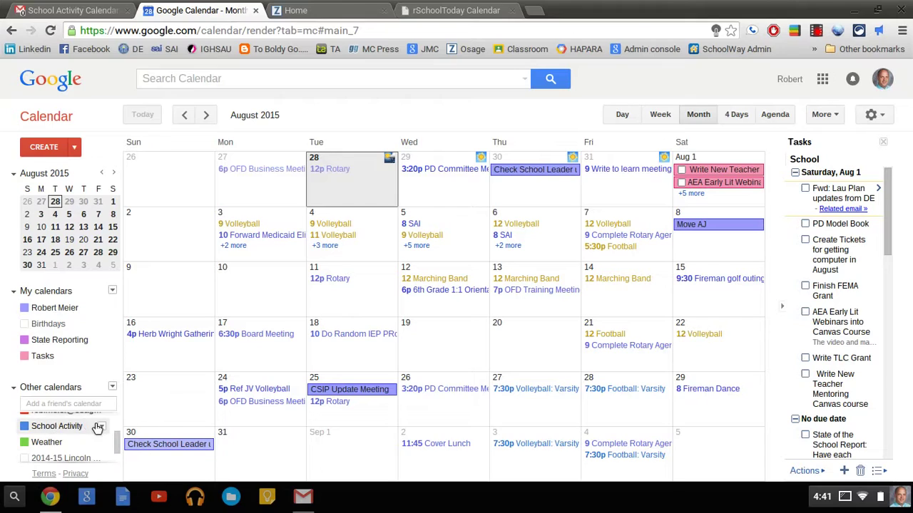
pyautogui.click(102, 427)
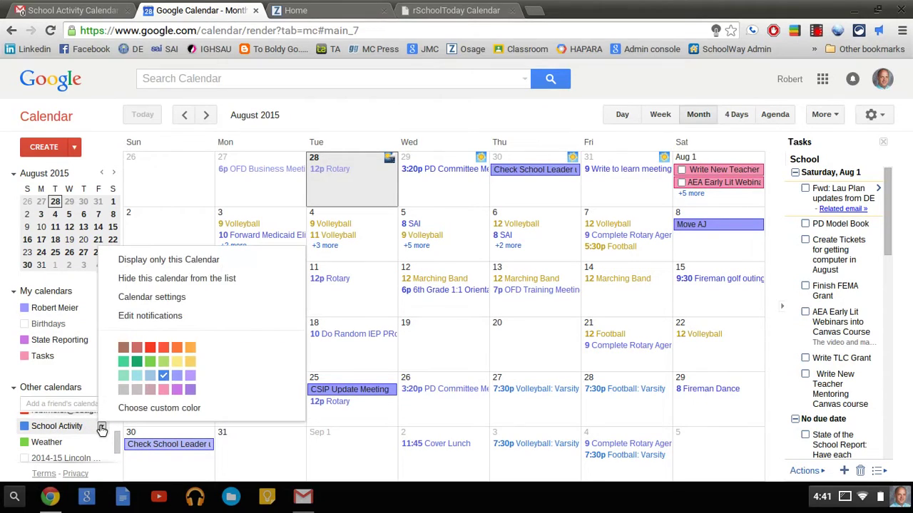
pyautogui.click(151, 348)
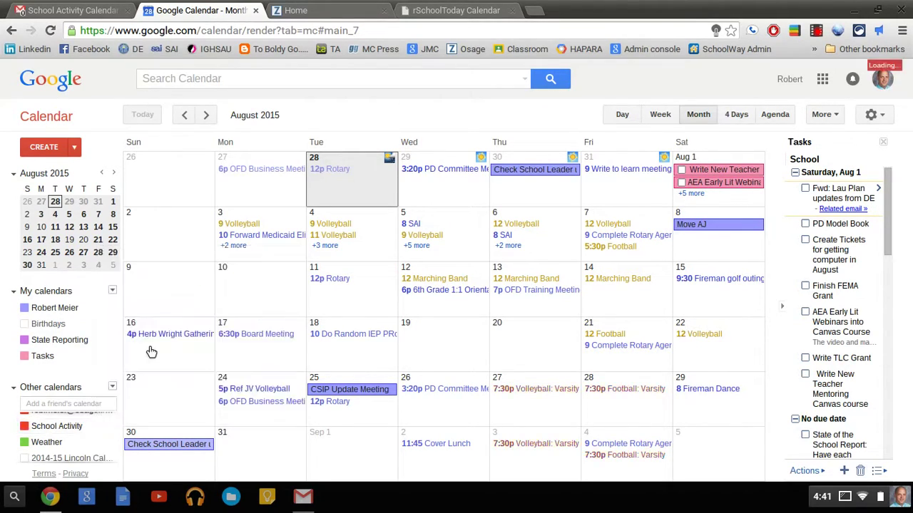